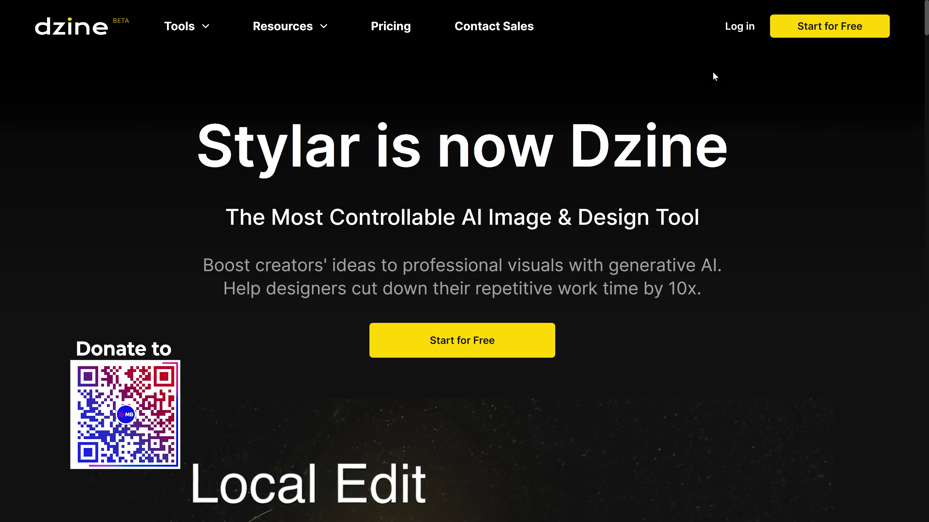
Step: Sign in with a Google account, scroll through the dashboard, and return to its top
left_click(735, 28)
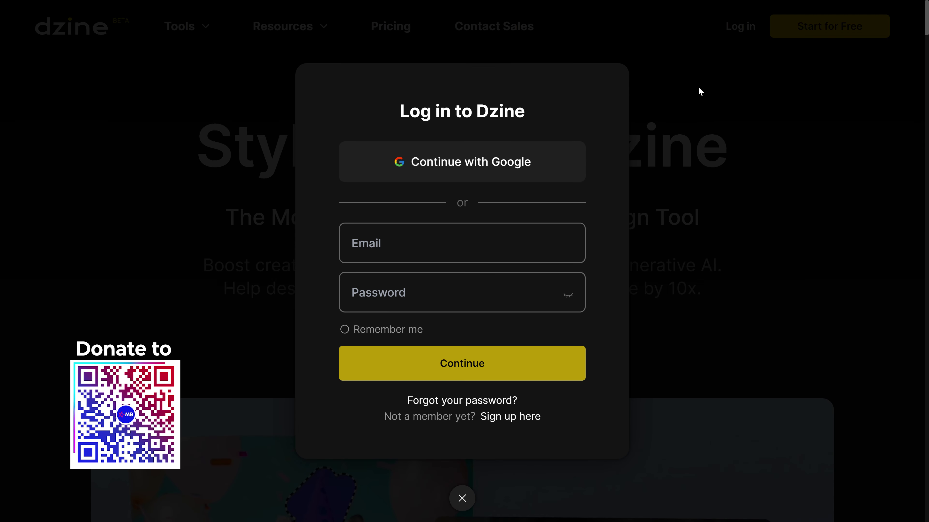
left_click(530, 161)
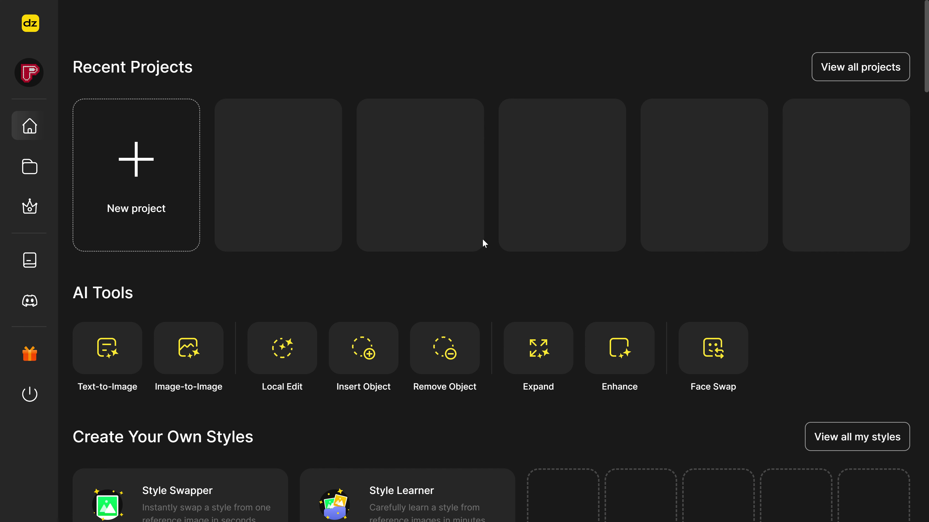
scroll(483, 241, "down", 8)
scroll(482, 244, "down", 4)
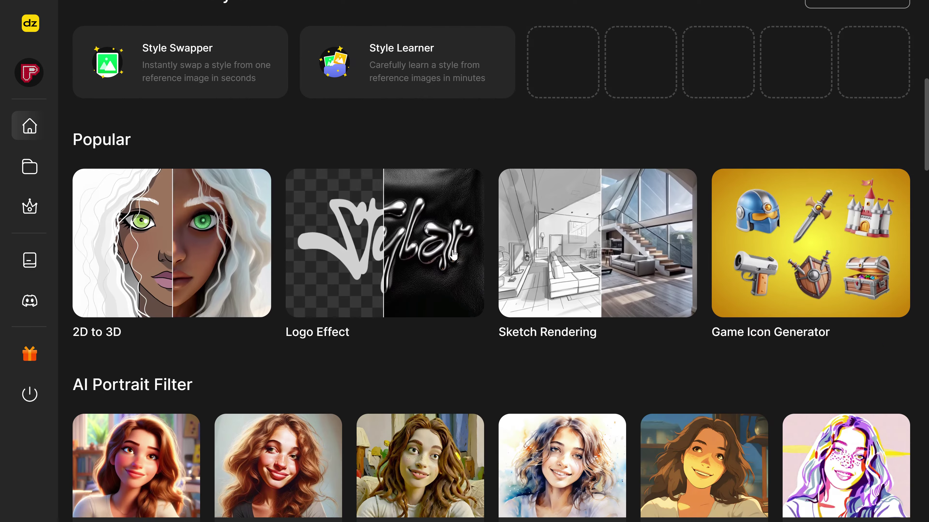
scroll(472, 248, "down", 6)
scroll(457, 253, "down", 6)
scroll(458, 252, "down", 4)
scroll(458, 252, "down", 4)
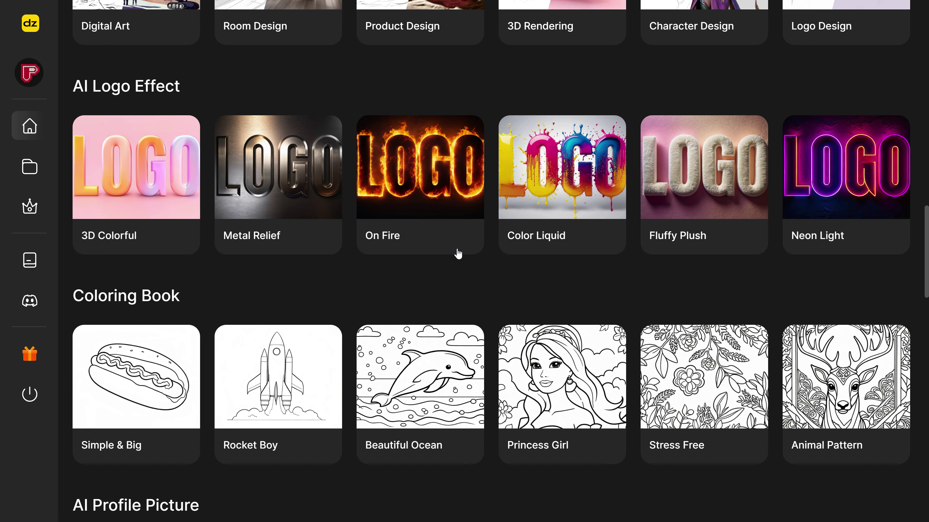
scroll(457, 252, "down", 6)
key("Home")
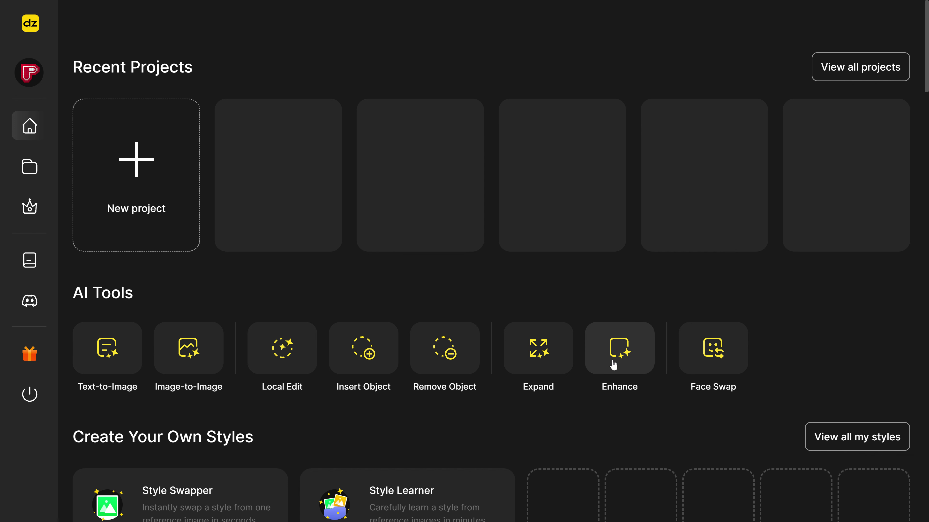
Step: Create a new project with the default 1:1 1536 × 1536 canvas
left_click(137, 161)
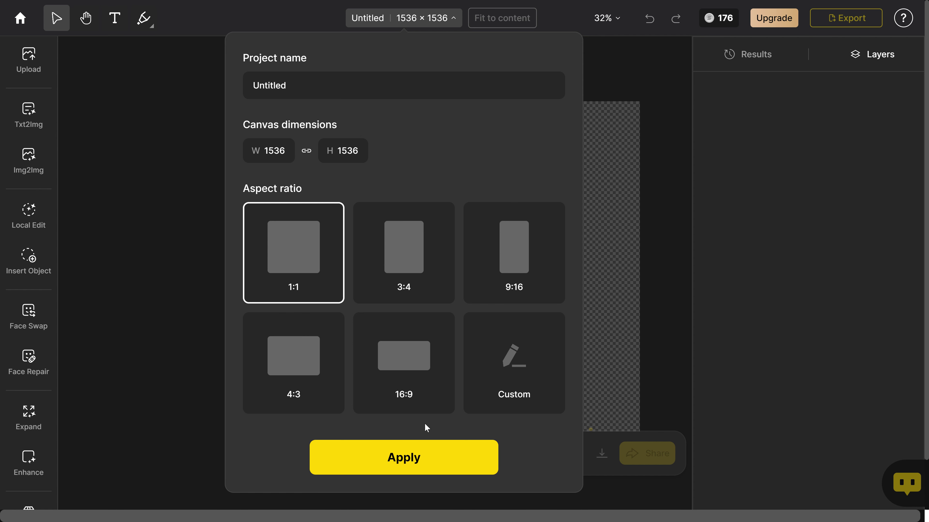
left_click(413, 459)
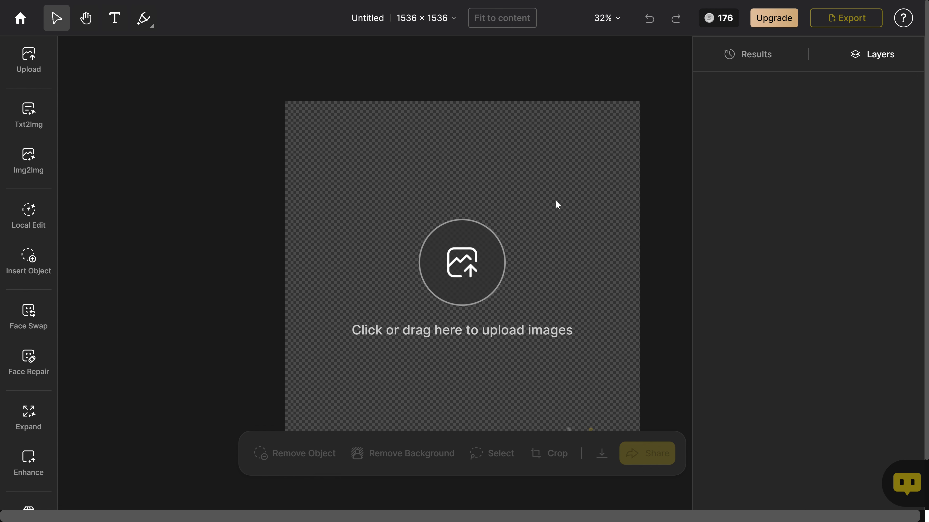
Step: Upload photo '1' from Pictures to the canvas and open Enhance for it
left_click(475, 260)
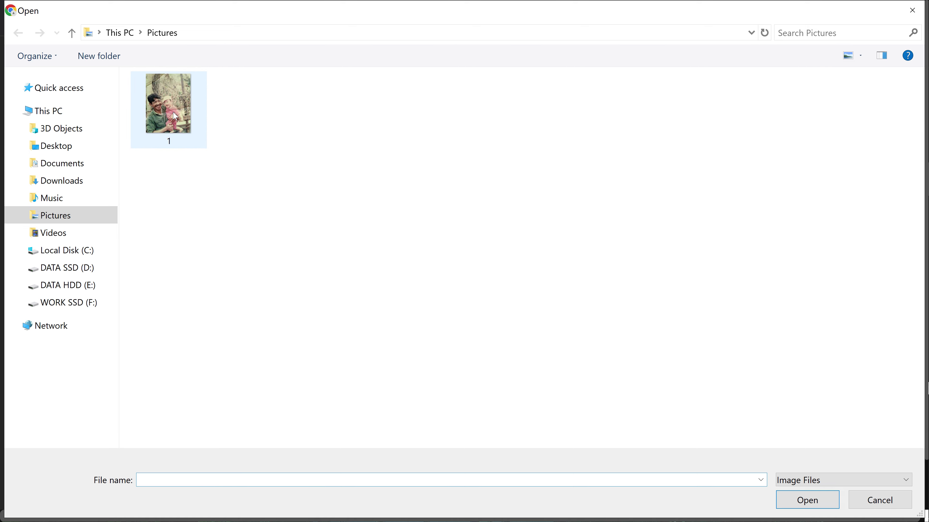
double_click(168, 106)
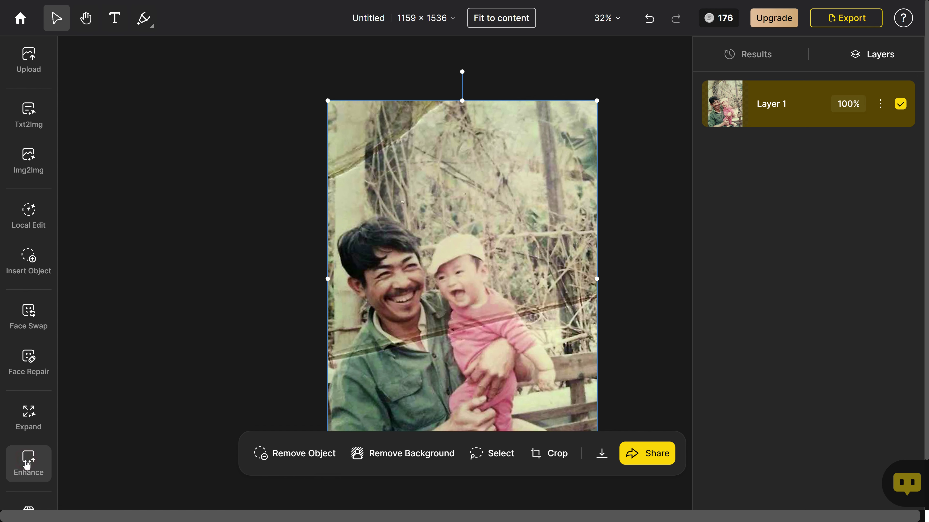
left_click(27, 465)
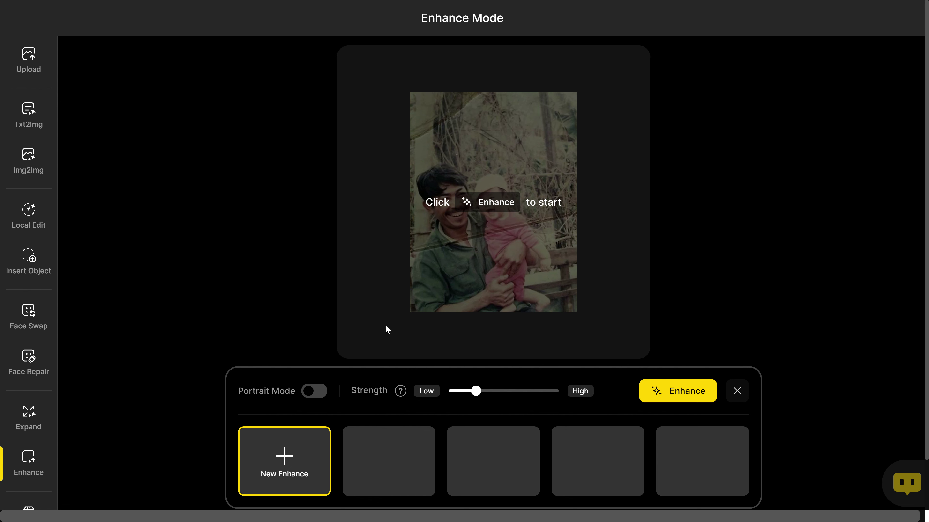
Step: Enhance the father-and-baby photo with Portrait Mode switched on
left_click(321, 392)
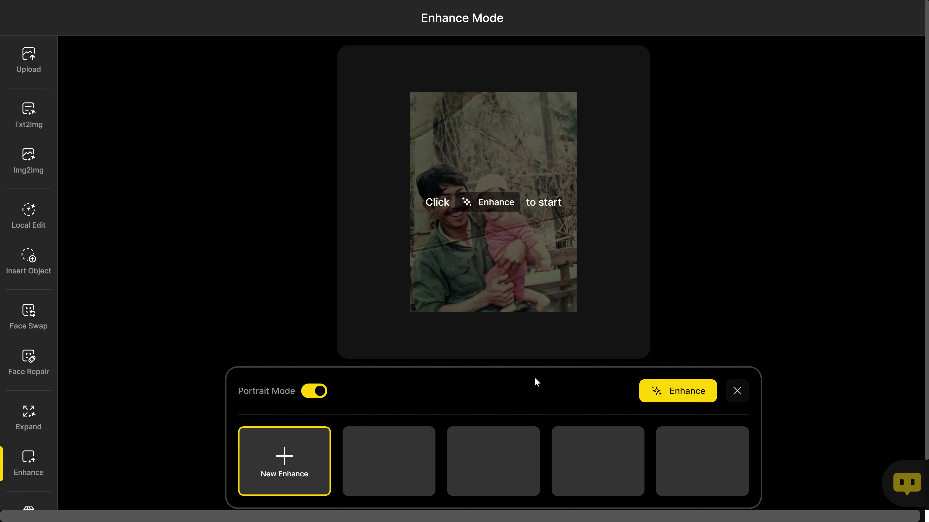
left_click(676, 393)
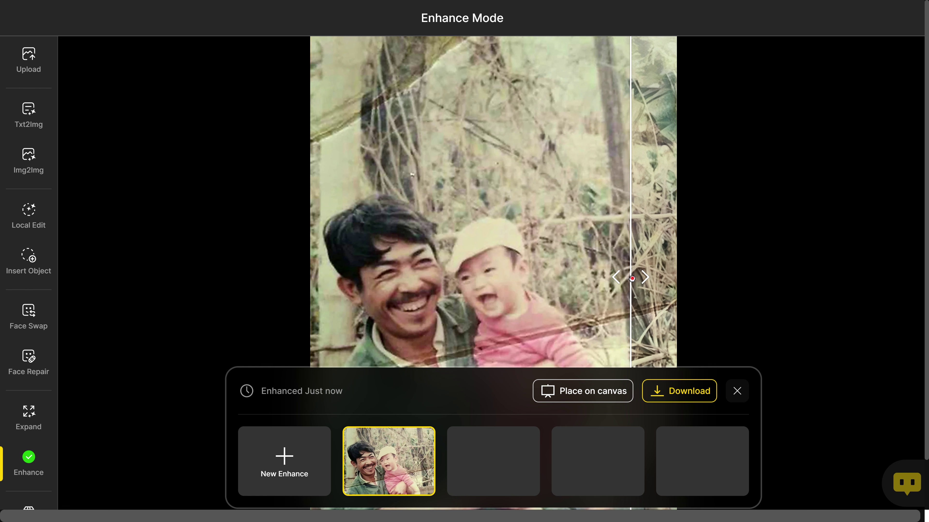
Step: Compare the enhanced result with the original, then place it on the canvas as Layer 2
left_click_drag(632, 279, 310, 292)
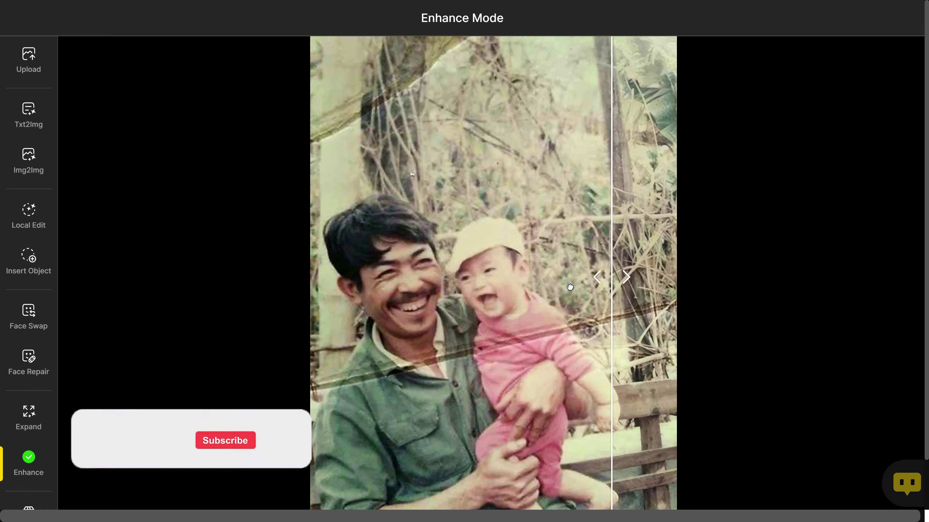
mouse_move(312, 294)
left_mouse_down()
mouse_move(653, 271)
mouse_move(315, 297)
left_mouse_up()
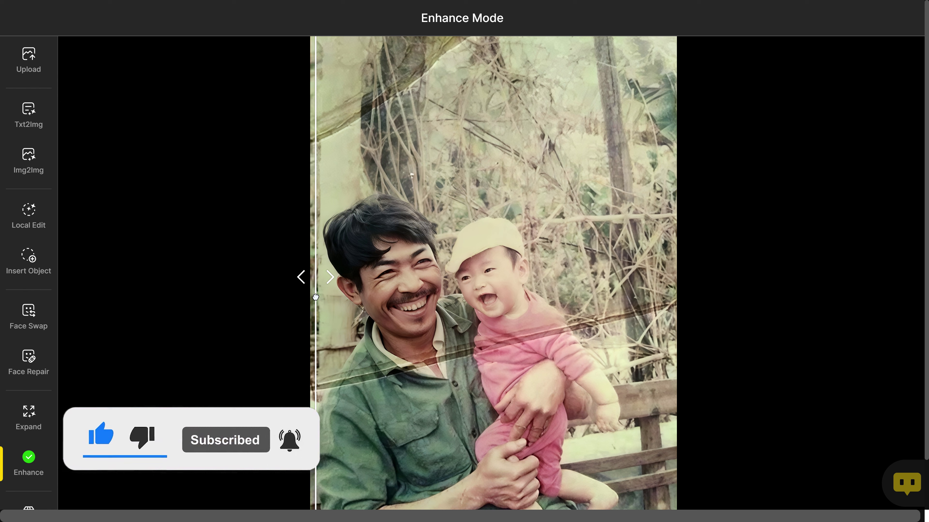
mouse_move(315, 297)
left_mouse_down()
mouse_move(616, 289)
mouse_move(676, 276)
mouse_move(315, 287)
left_mouse_up()
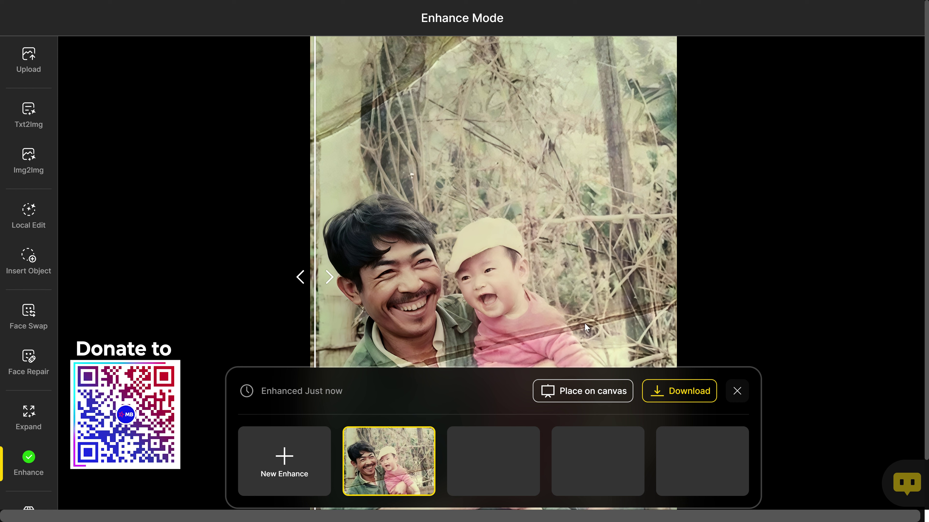
left_click(361, 276)
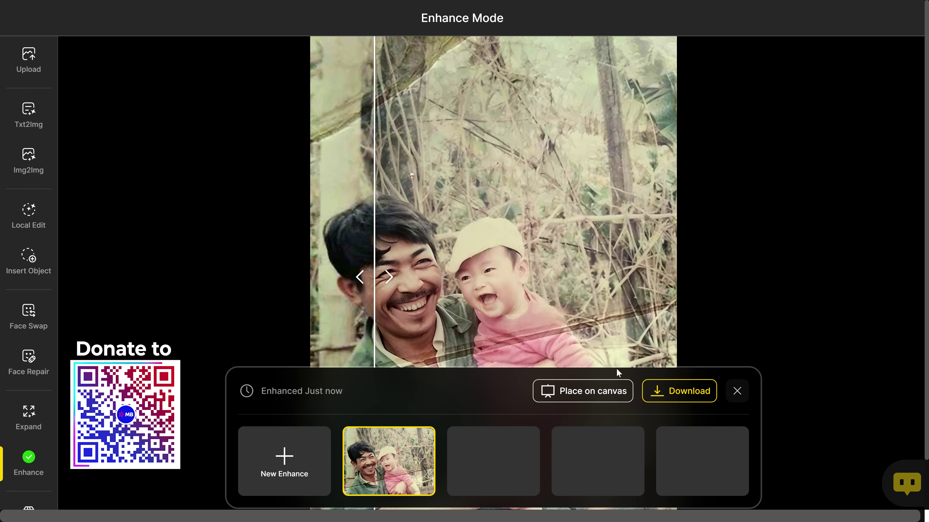
left_click(589, 392)
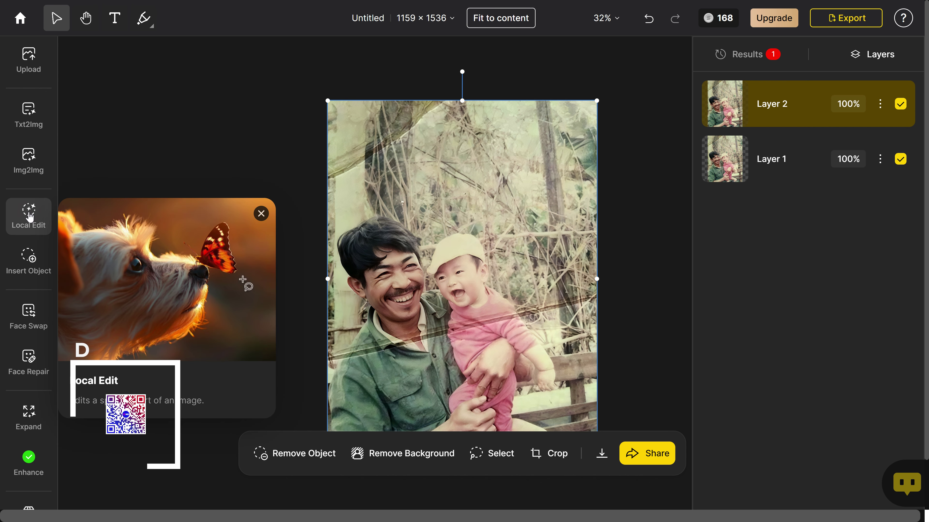
Step: Lasso the diagonal crease in Local Edit and generate a repair prompted 'fit it', then check Results
left_click(29, 217)
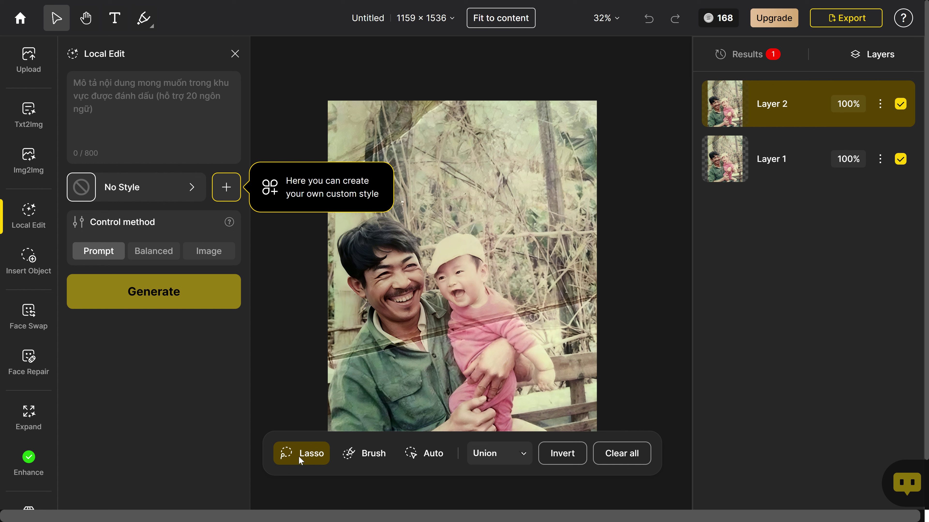
mouse_move(597, 286)
left_mouse_down()
mouse_move(429, 324)
mouse_move(380, 357)
mouse_move(599, 296)
left_mouse_up()
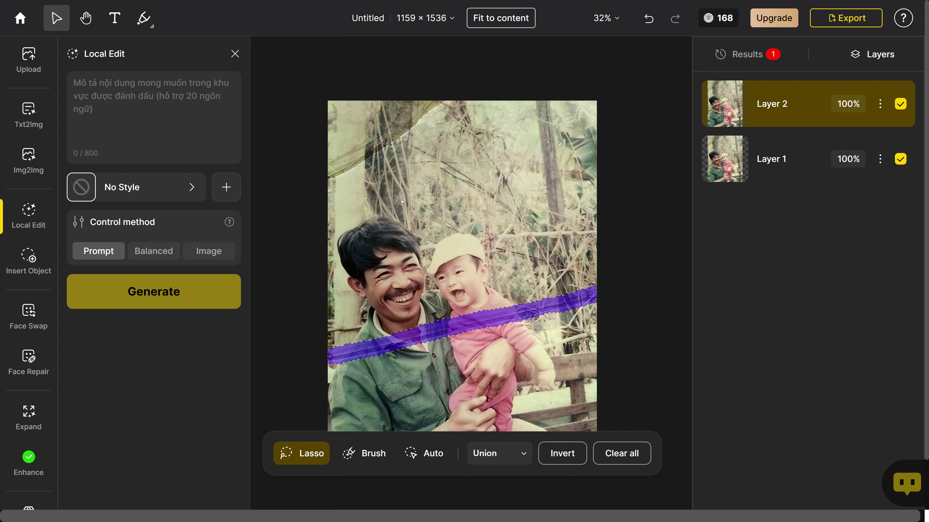
left_click(156, 106)
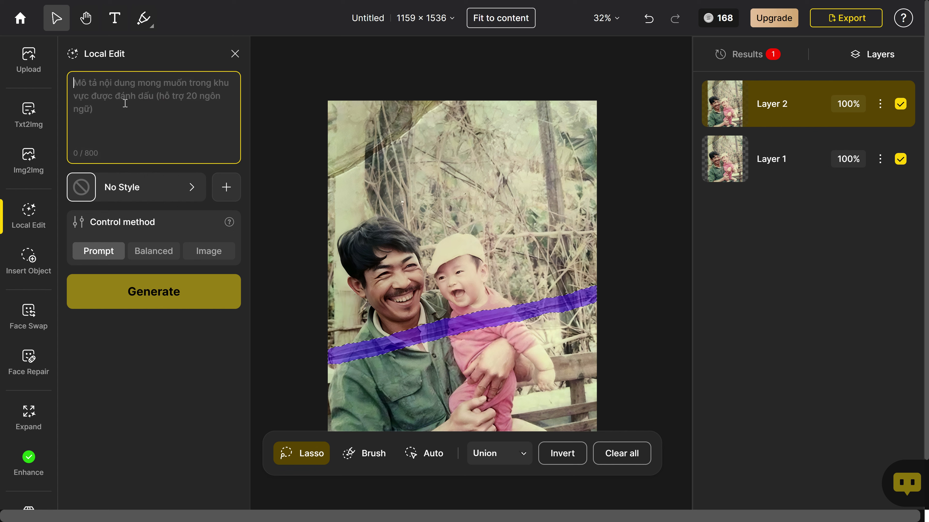
type("fit it")
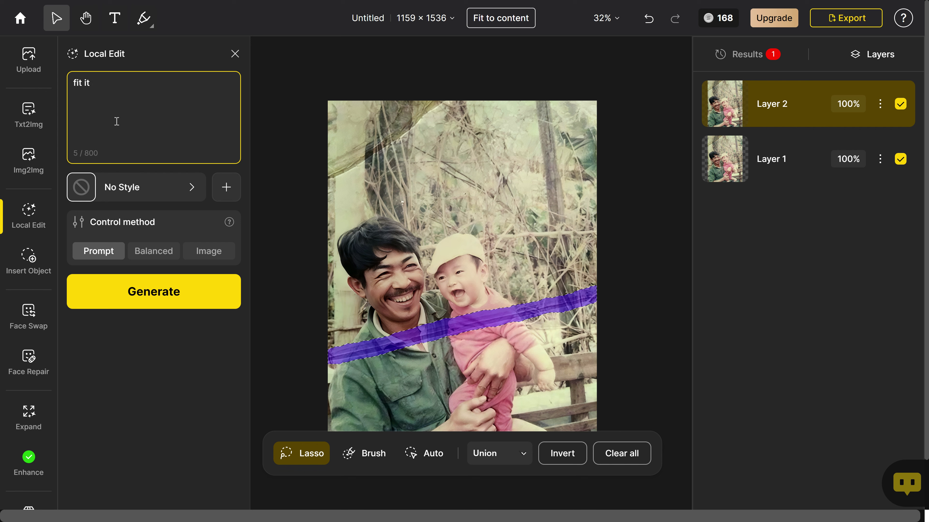
left_click(157, 295)
left_click(157, 295)
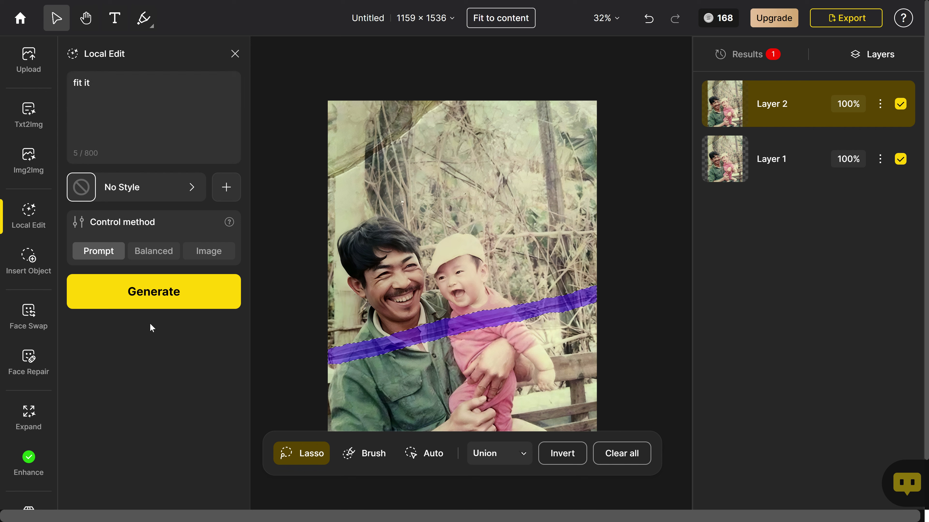
left_click(755, 55)
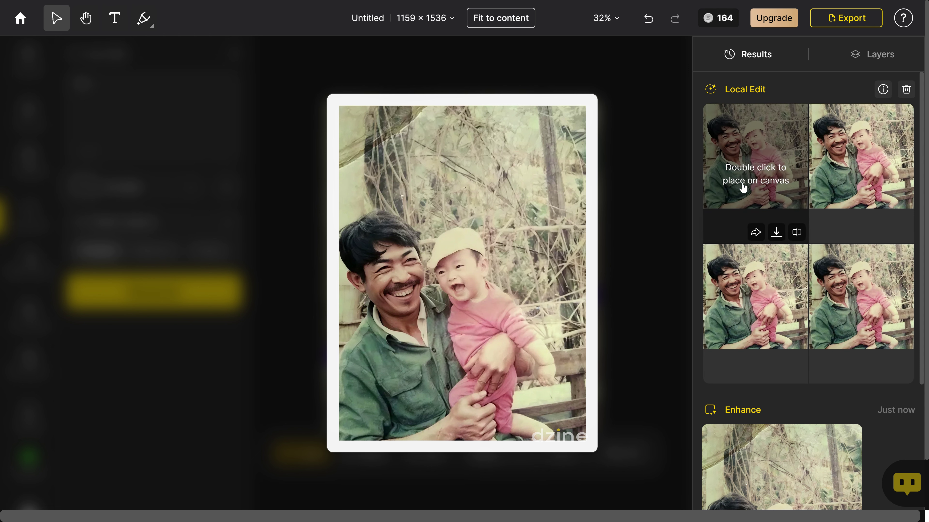
mouse_move(861, 296)
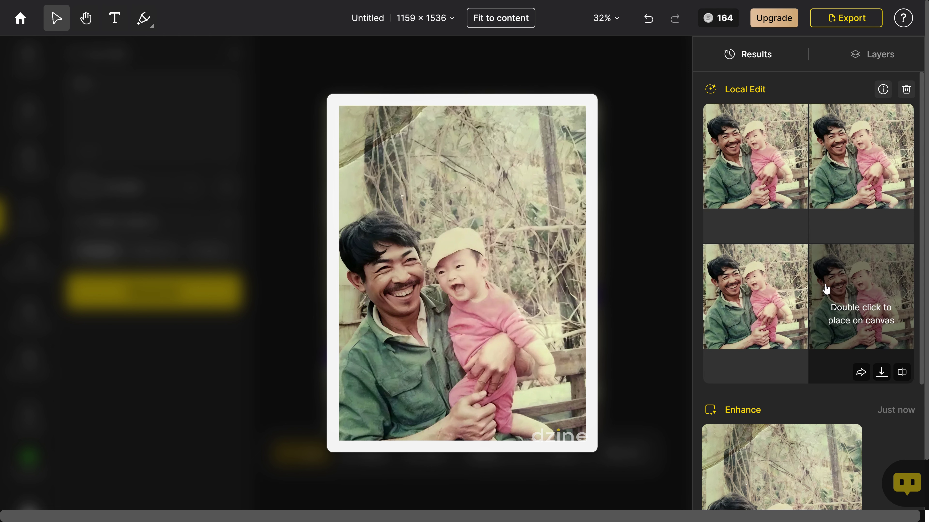
Step: Place the bottom-right Local Edit variation on the canvas
double_click(857, 309)
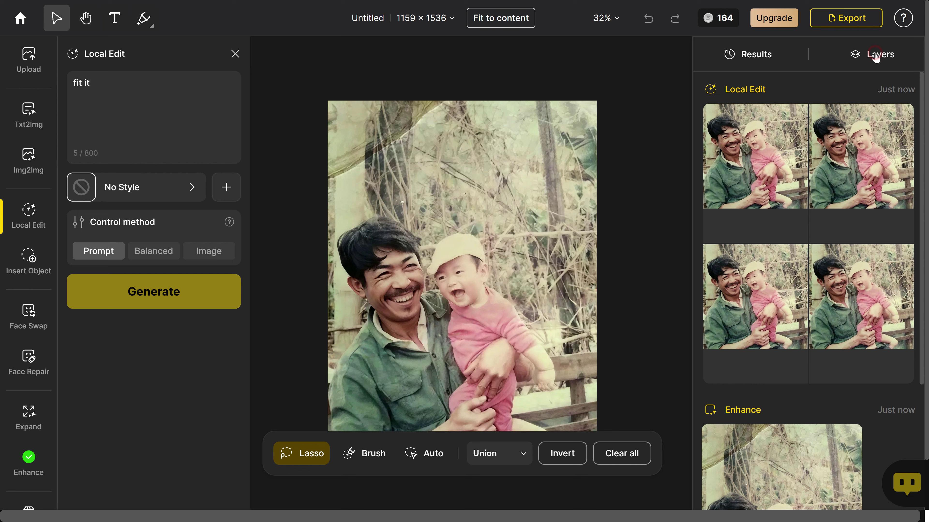
Step: Download Layer 3 through its three-dot menu in the Layers panel
left_click(876, 55)
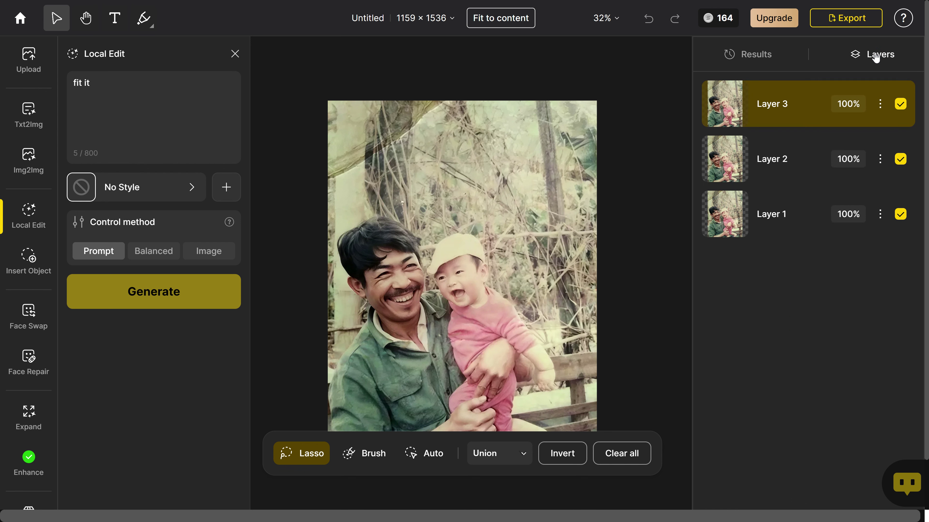
left_click(880, 106)
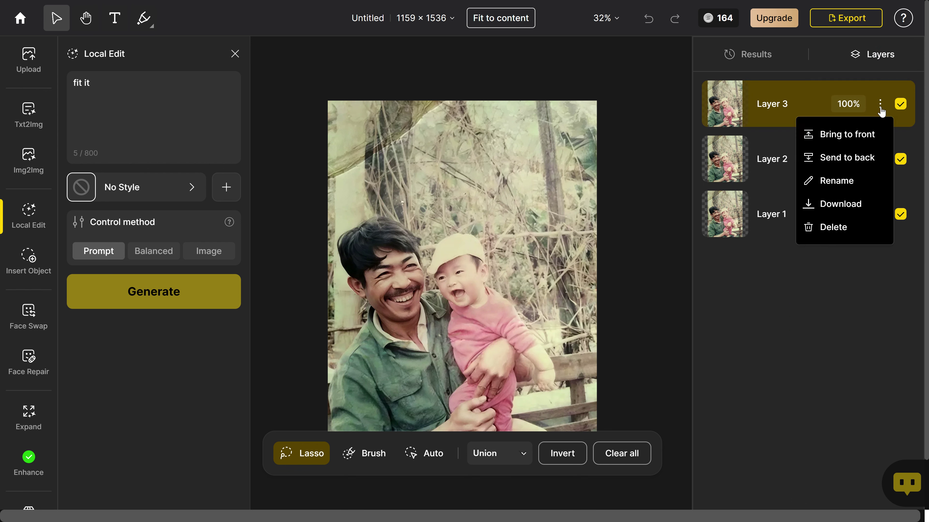
left_click(843, 206)
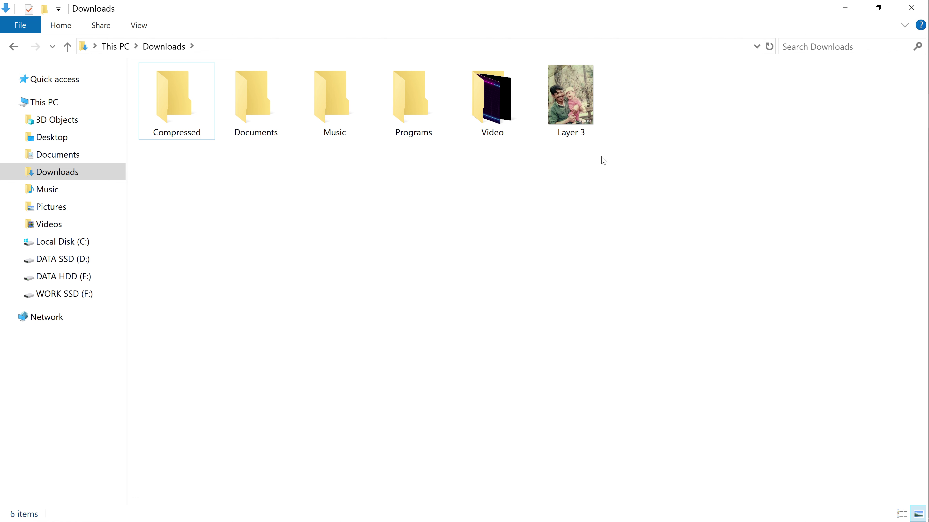
Step: Open the downloaded Layer 3.png from the Downloads folder
left_click(573, 105)
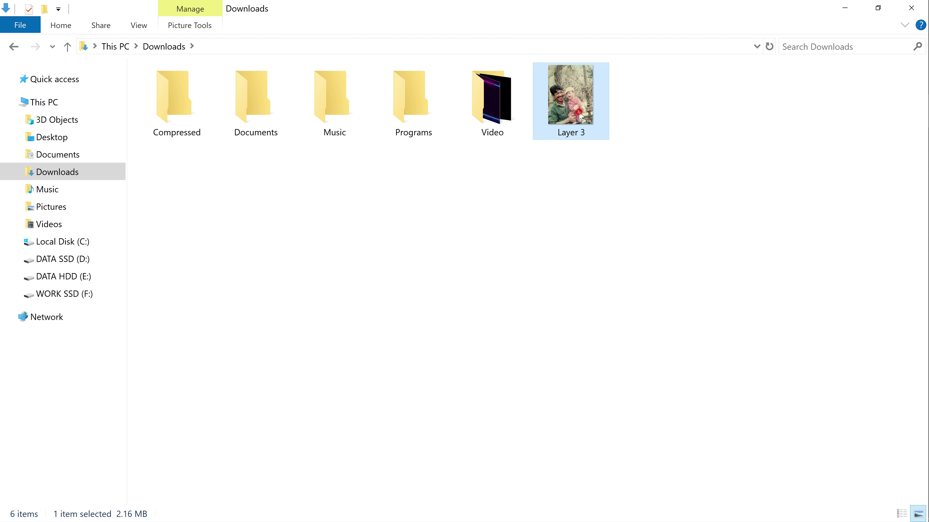
double_click(580, 116)
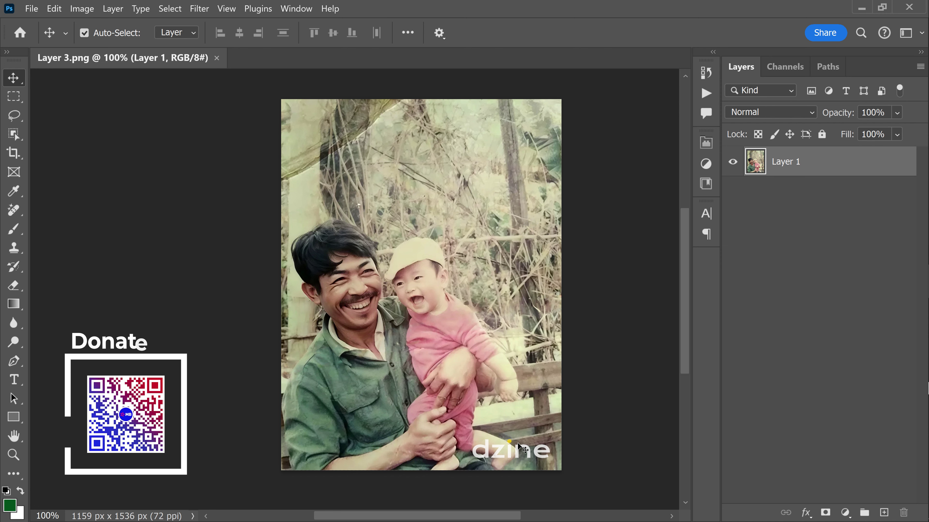
Step: Zoom into the dzine watermark and select the Remove Tool at brush size 17
mouse_move(530, 461)
left_mouse_down()
mouse_move(473, 361)
mouse_move(498, 361)
left_mouse_up()
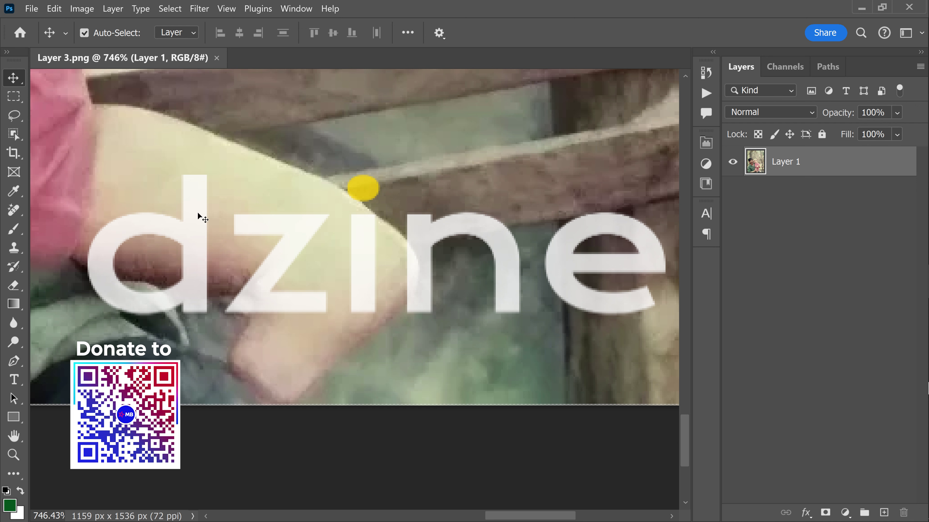
left_click(14, 212)
right_click(15, 213)
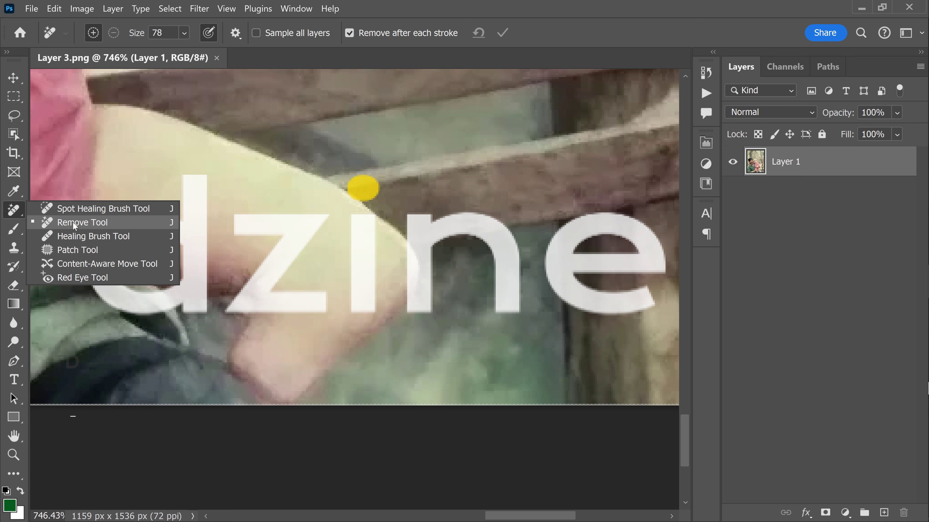
left_click(75, 223)
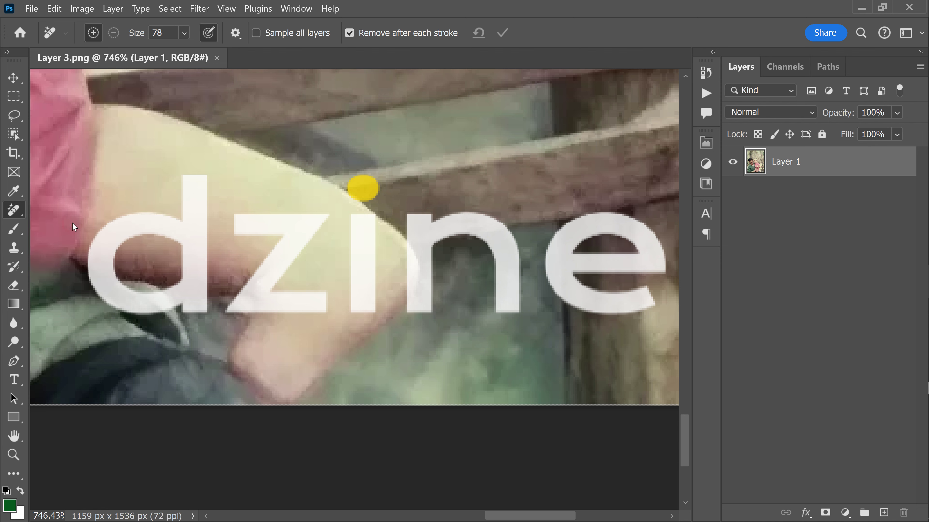
mouse_move(211, 215)
left_mouse_down()
mouse_move(419, 219)
mouse_move(231, 212)
left_mouse_up()
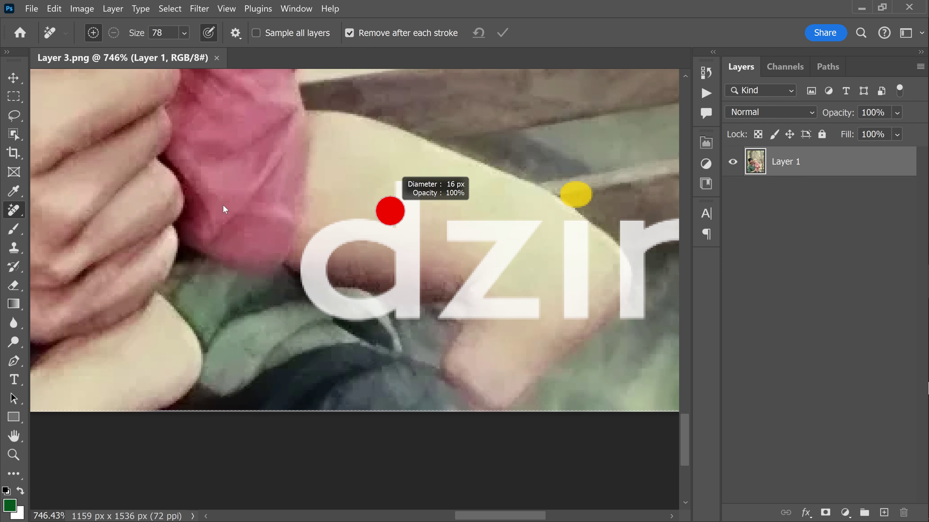
left_click(406, 187)
Step: Paint out the watermark letters d, z, i, n and e
mouse_move(366, 186)
left_mouse_down()
mouse_move(343, 302)
mouse_move(286, 301)
mouse_move(272, 257)
mouse_move(317, 226)
mouse_move(354, 242)
mouse_move(290, 243)
mouse_move(276, 280)
mouse_move(374, 319)
left_mouse_up()
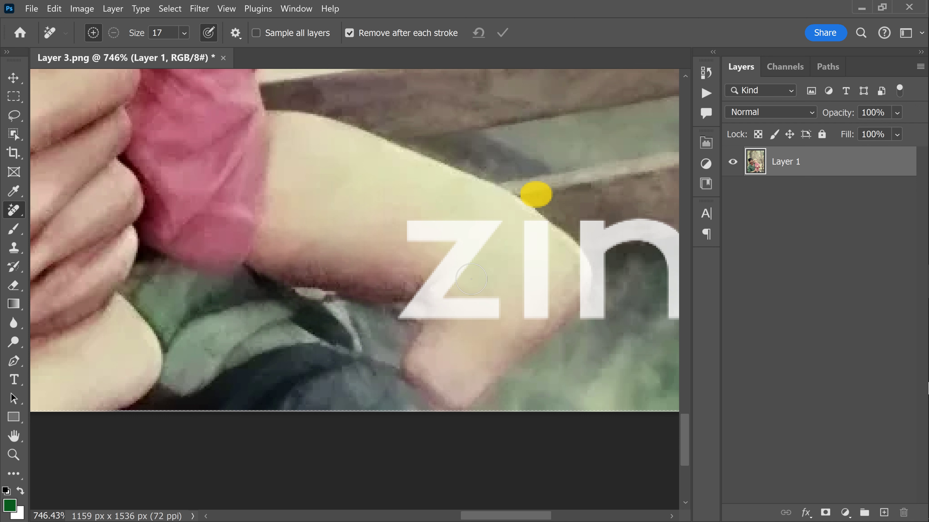
mouse_move(415, 233)
left_mouse_down()
mouse_move(492, 224)
mouse_move(460, 245)
mouse_move(416, 305)
mouse_move(493, 305)
left_mouse_up()
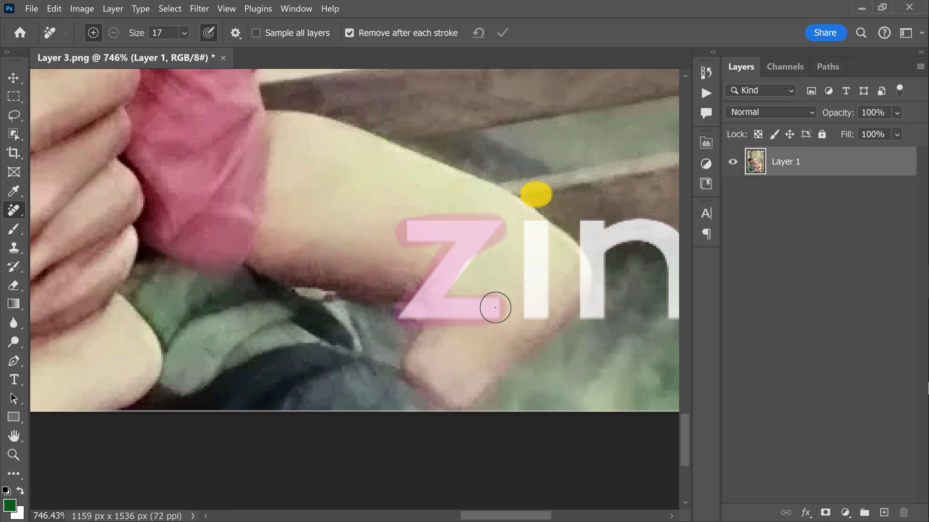
left_click_drag(474, 256, 462, 281)
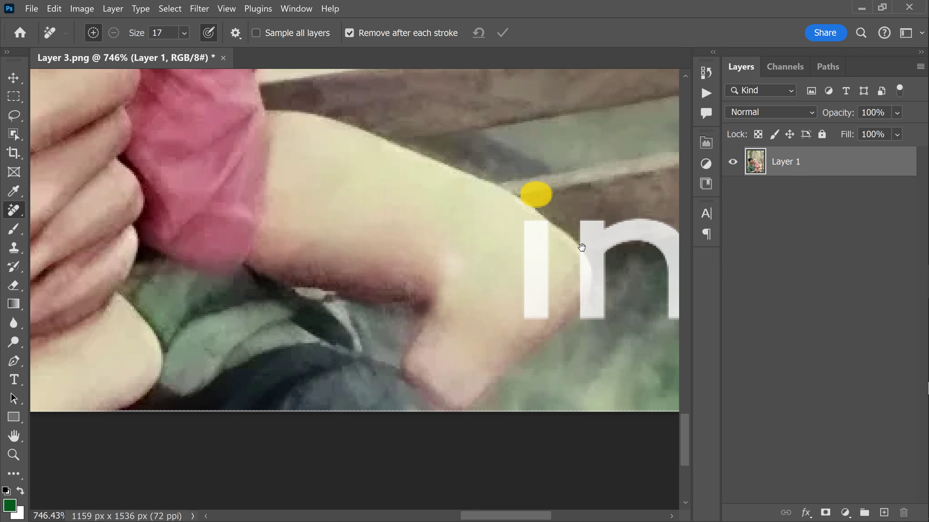
scroll(548, 238, "right", 4)
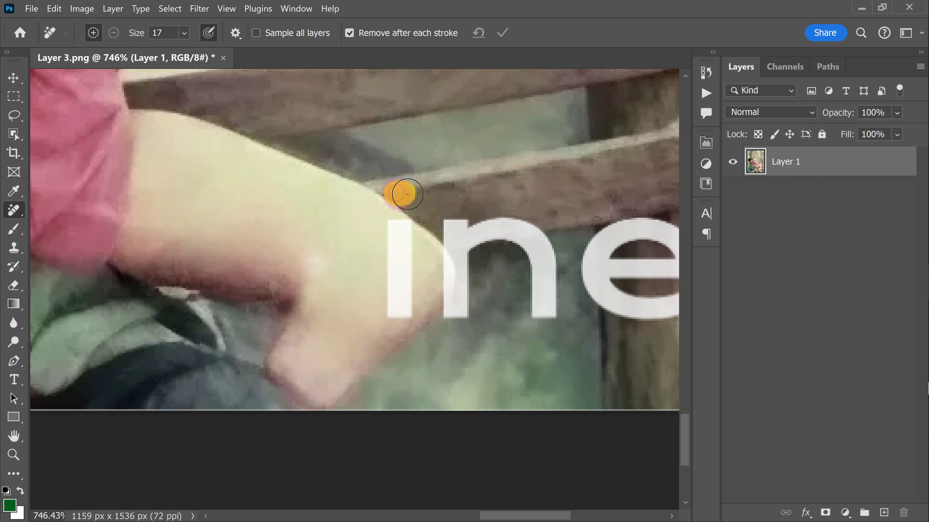
left_click_drag(398, 194, 398, 317)
left_click_drag(455, 318, 534, 242)
scroll(533, 242, "right", 3)
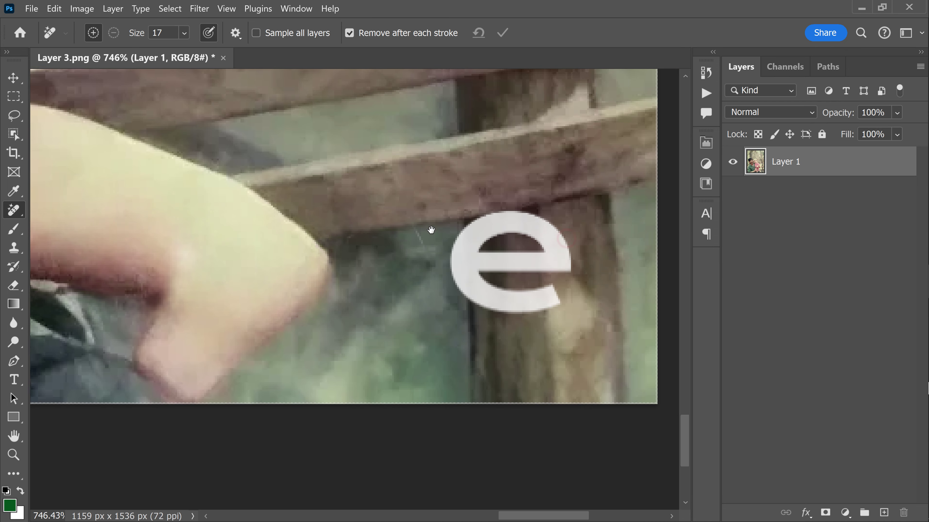
left_click_drag(465, 234, 542, 296)
Step: Erase the dark diagonal crease in the top-left corner with the size-82 Remove Tool, then view at 100%
key("ctrl+1")
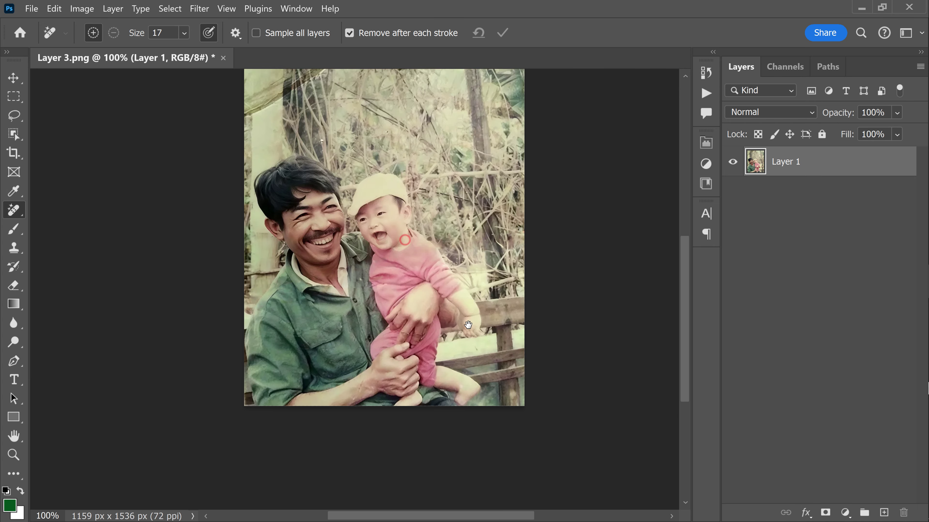
key("z")
left_click_drag(366, 203, 390, 202)
key("j")
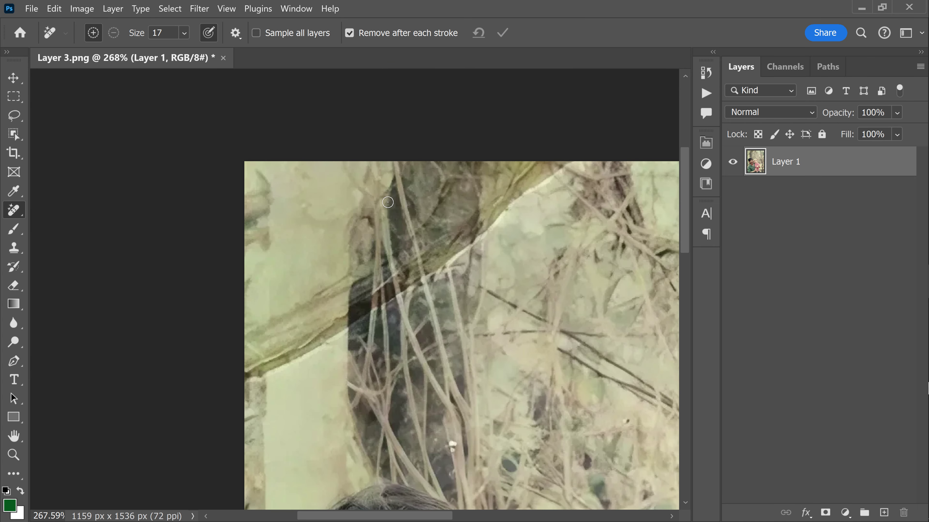
left_click_drag(552, 153, 519, 196)
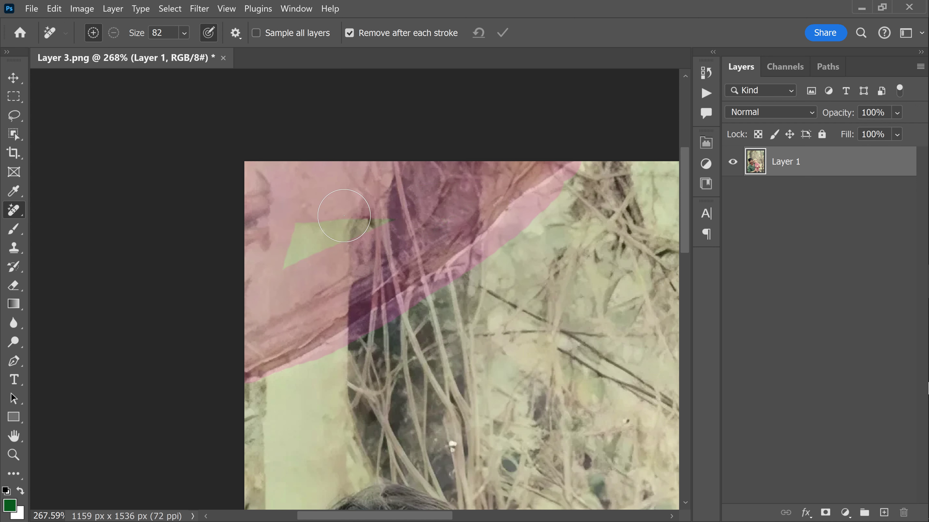
left_click_drag(519, 196, 427, 192)
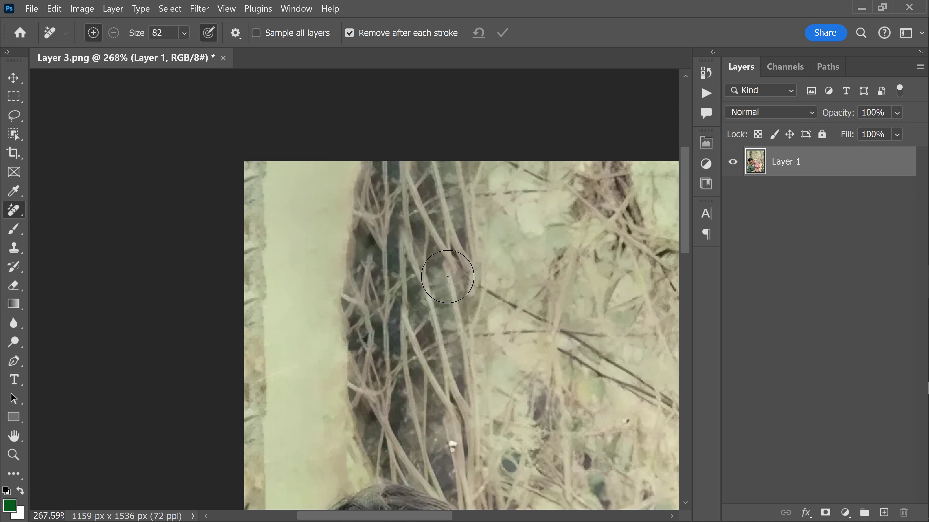
right_click(469, 261)
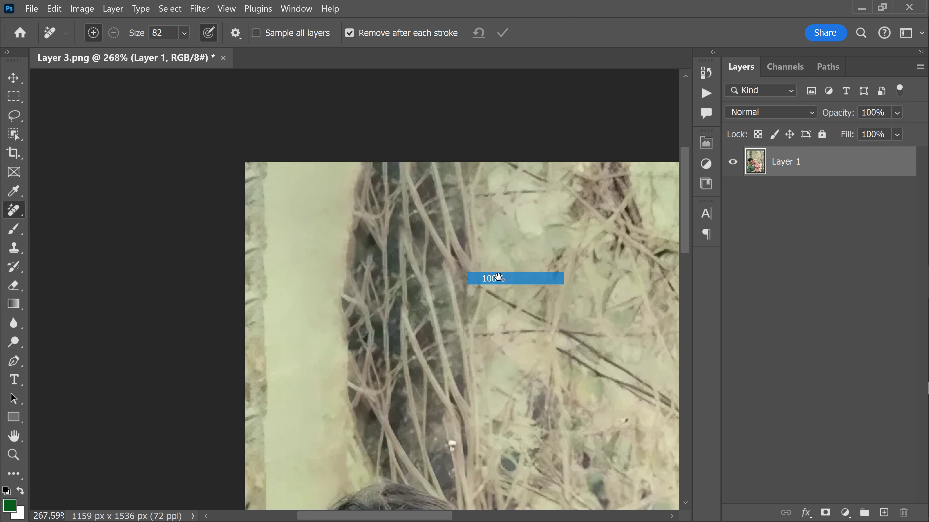
left_click(498, 278)
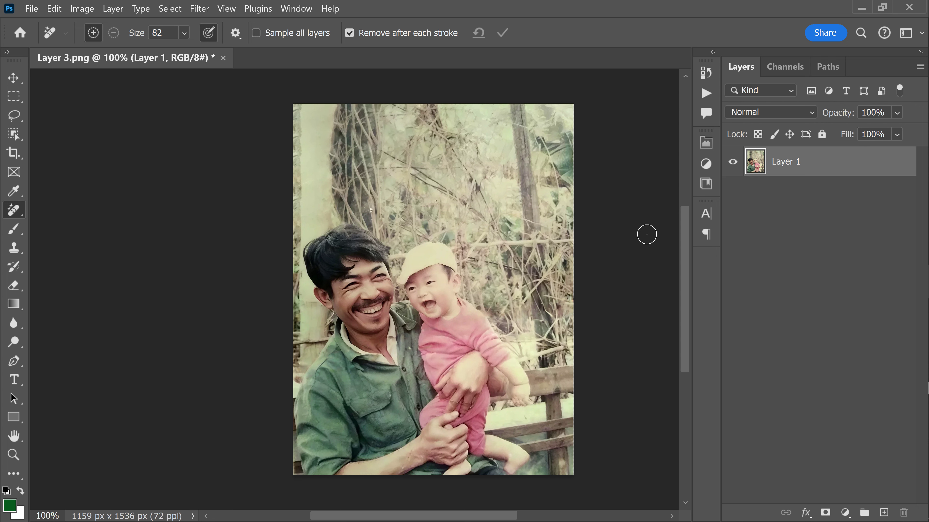